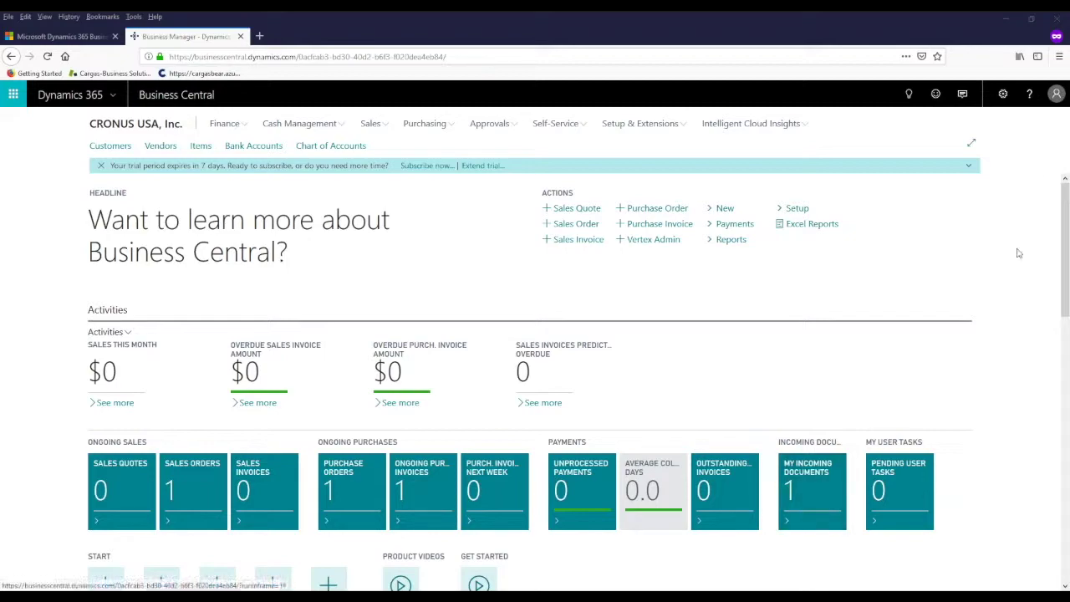
Search for "standard purchase code" and open the Standard Purchase Codes list.
left_click(909, 95)
type("st")
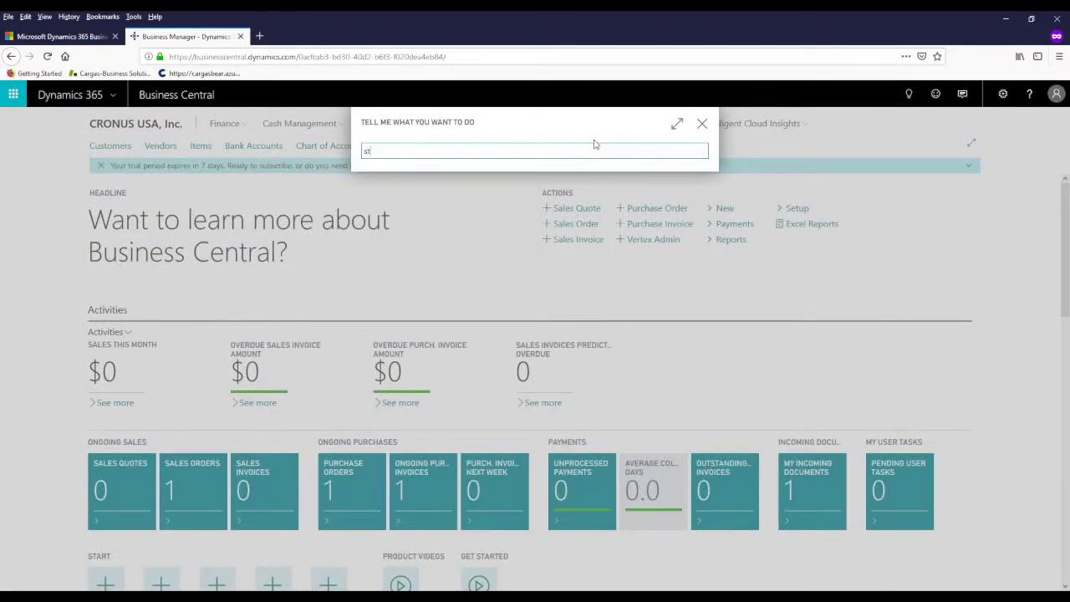
type("andard purchase code")
left_click(420, 283)
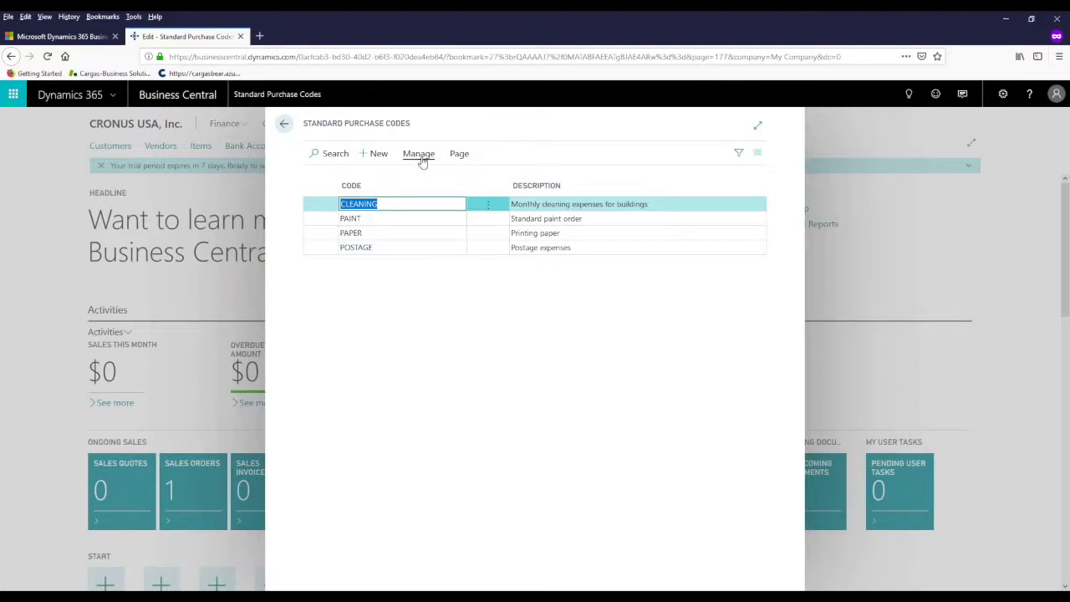
Create a new standard purchase code PHONE with the description "Phone Expense".
left_click(376, 156)
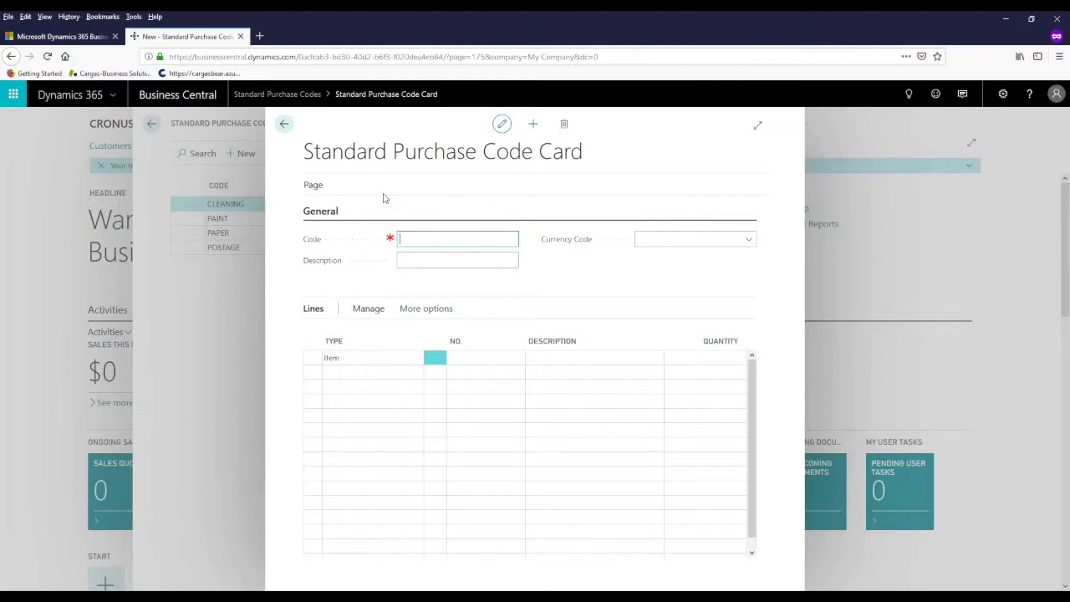
type("phone")
key("Tab")
type("Phone Expense")
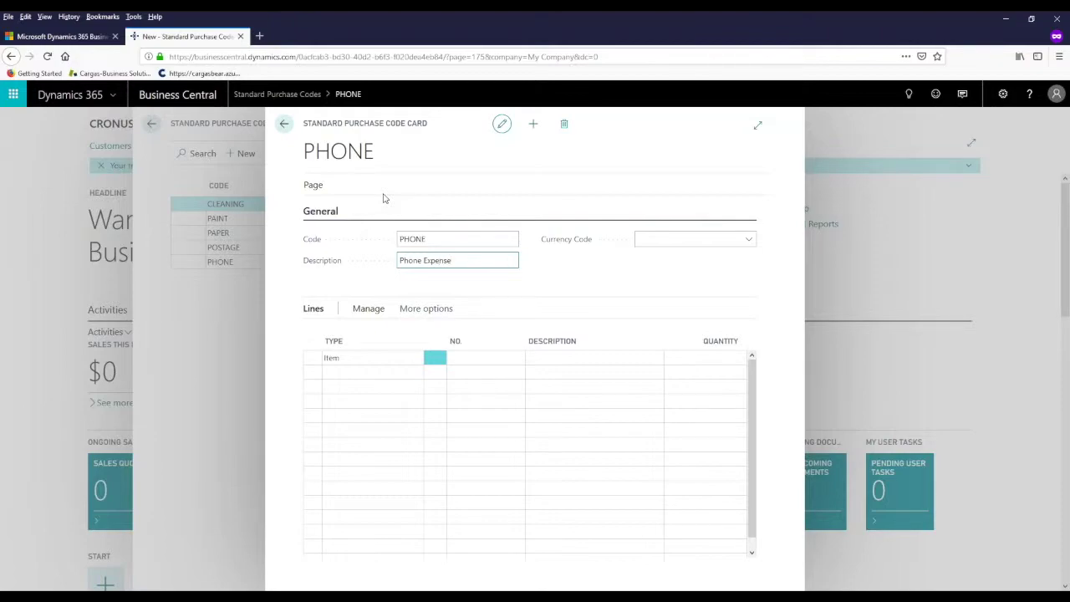
Add a G/L Account line for the Phone and Fax account with quantity 1 to the PHONE code.
left_click(368, 358)
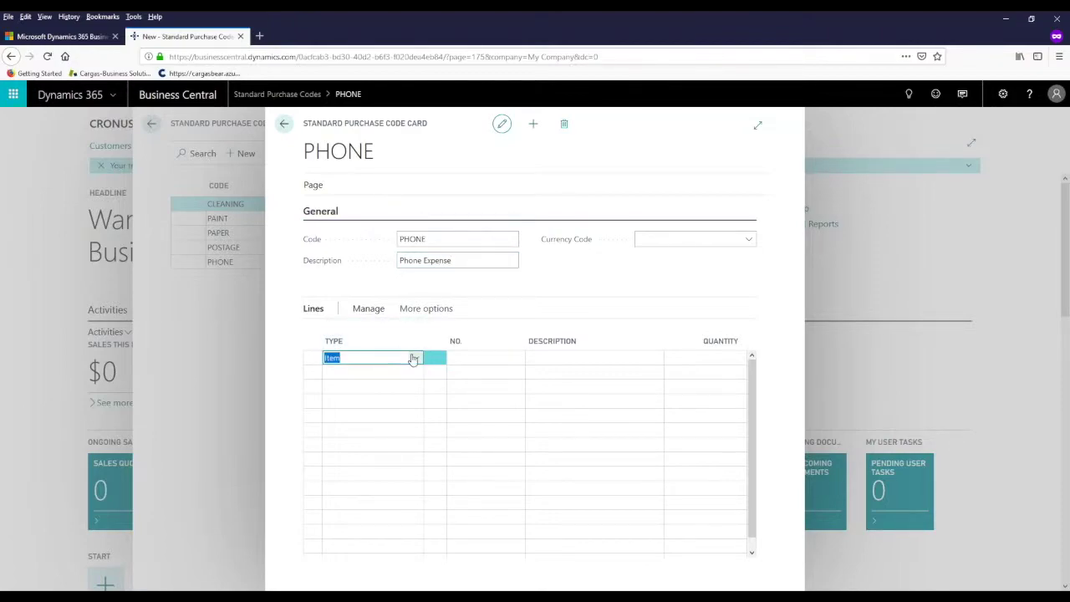
left_click(413, 358)
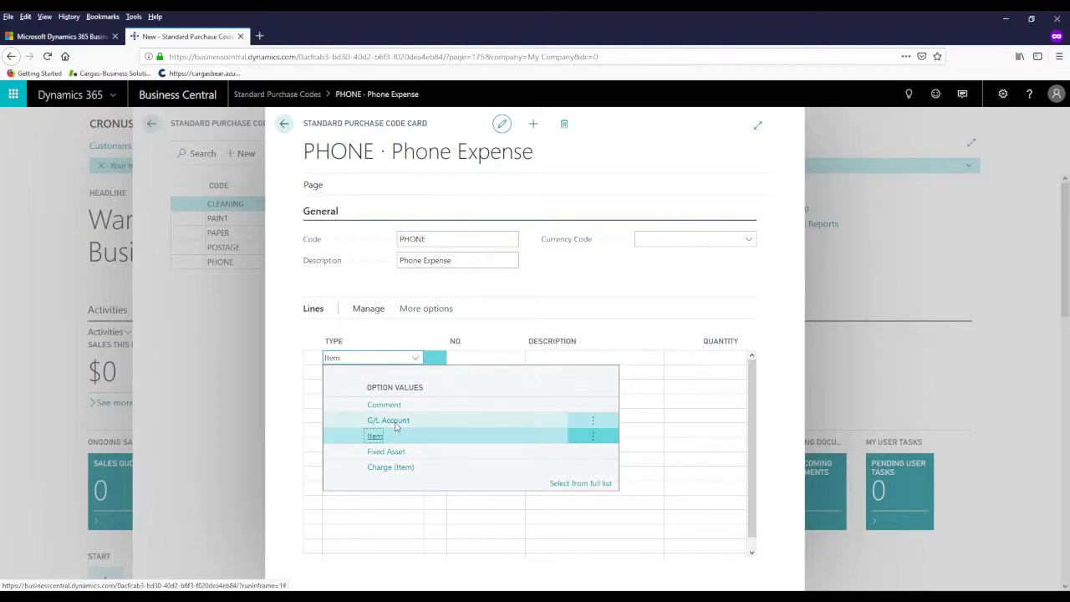
left_click(396, 424)
left_click(474, 357)
type("phone")
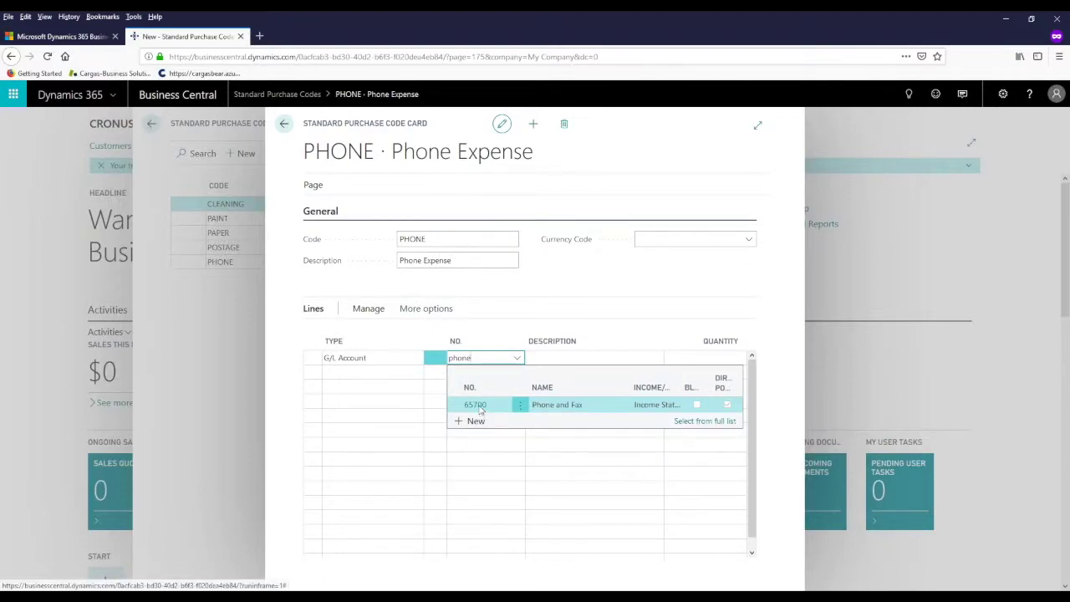
left_click(479, 408)
left_click(698, 356)
type("1")
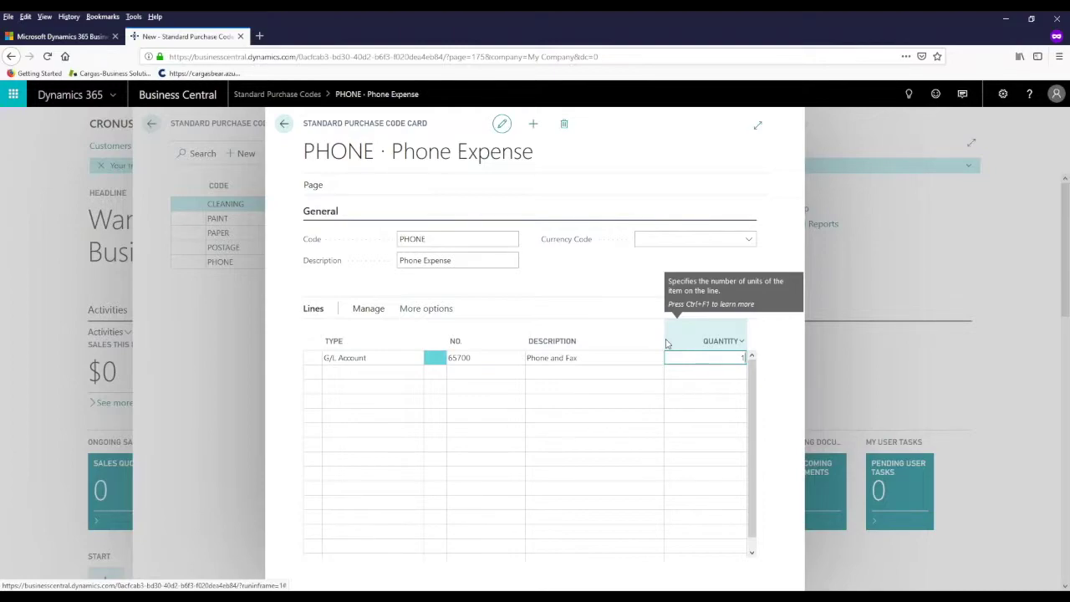
Personalize the purchase code card's lines by adding the Department Code field between the No. and Description columns.
left_click(1003, 95)
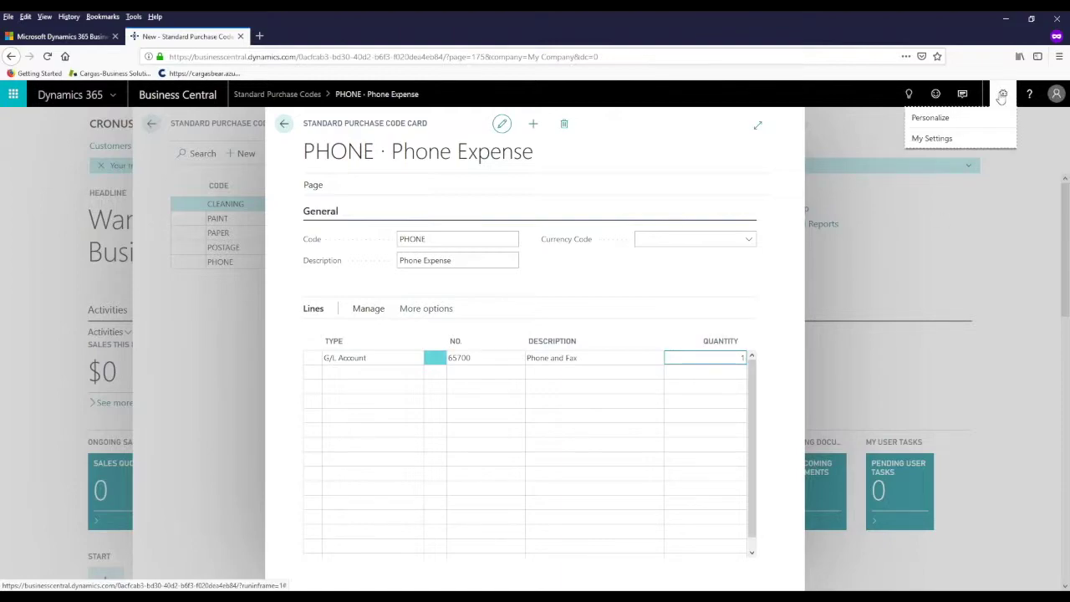
left_click(931, 118)
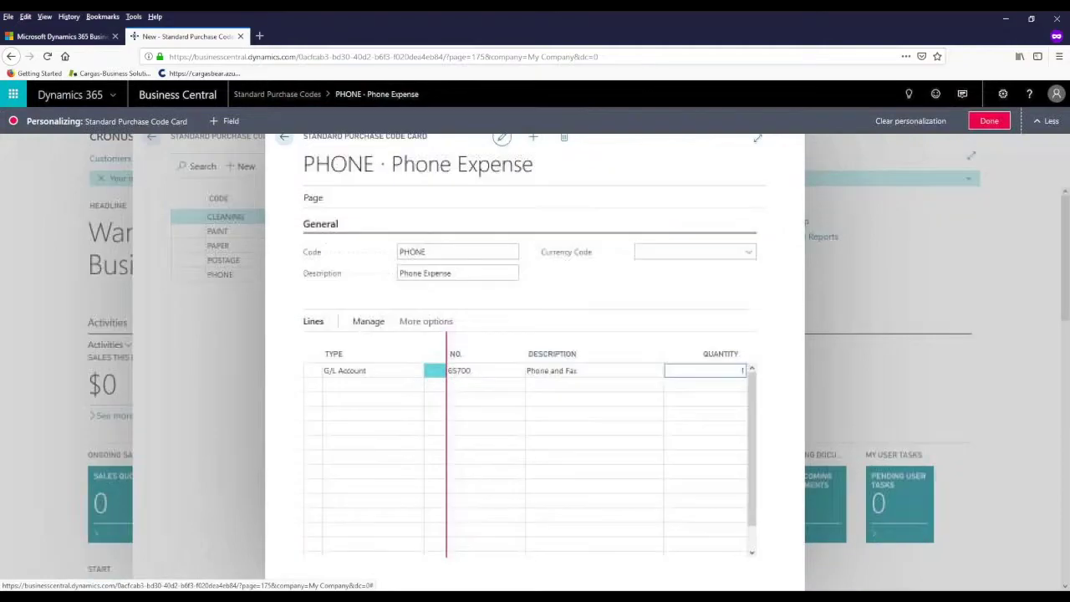
left_click(231, 121)
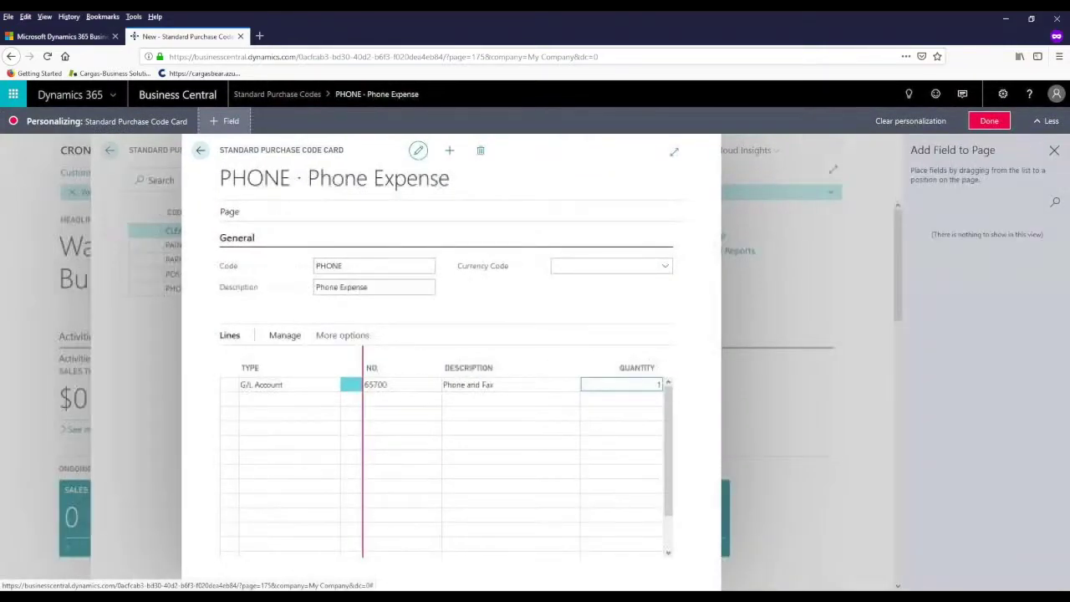
left_click(396, 344)
left_click_drag(965, 313, 438, 353)
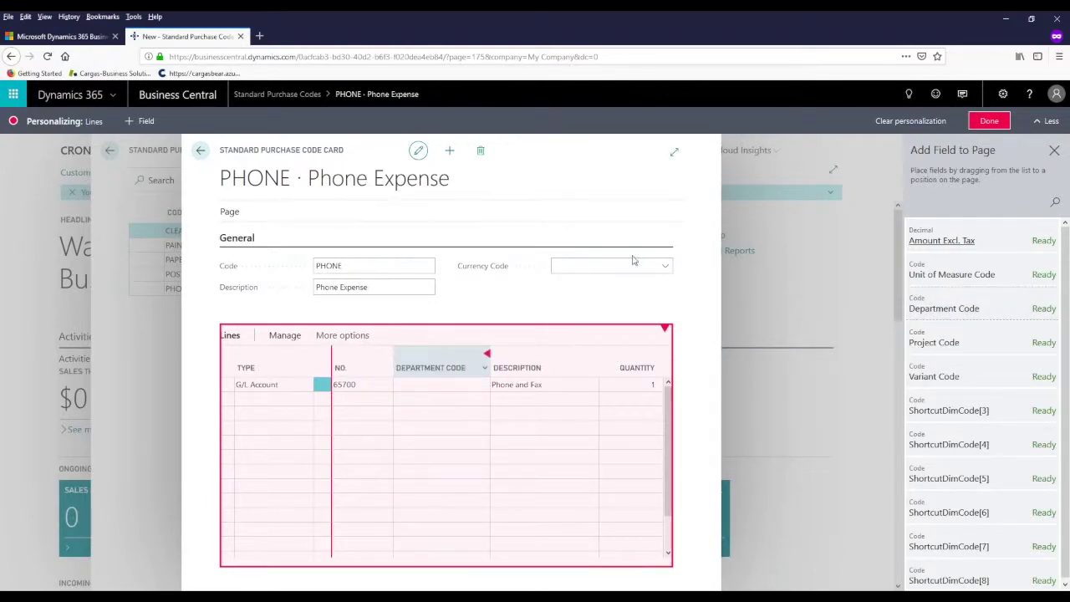
left_click(987, 122)
Assign department code ADM to the Phone and Fax line, and close the card and the Standard Purchase Codes list.
left_click(545, 358)
left_click(565, 358)
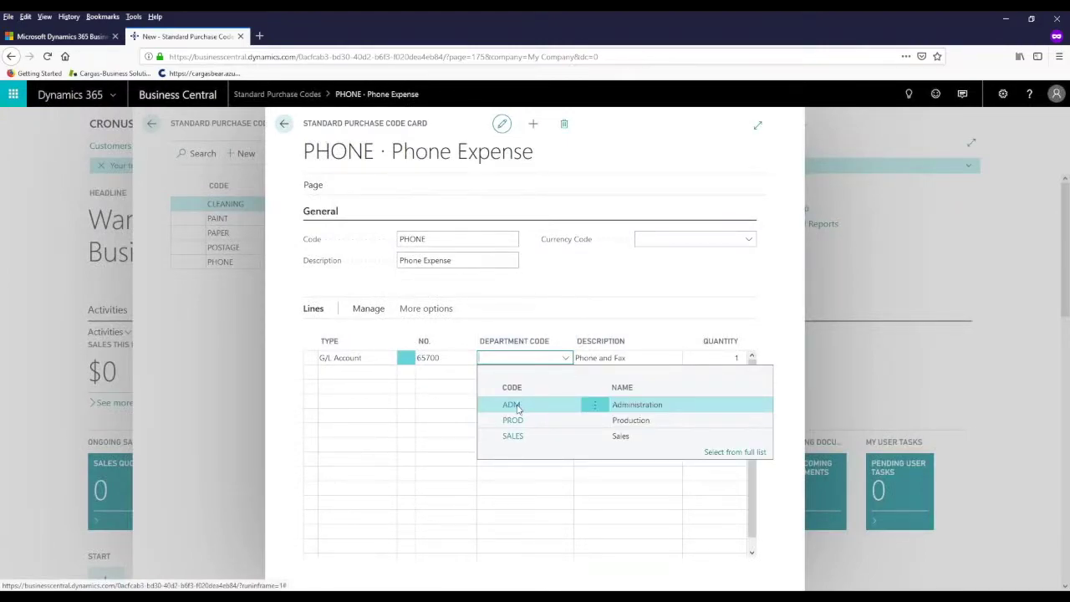
left_click(512, 405)
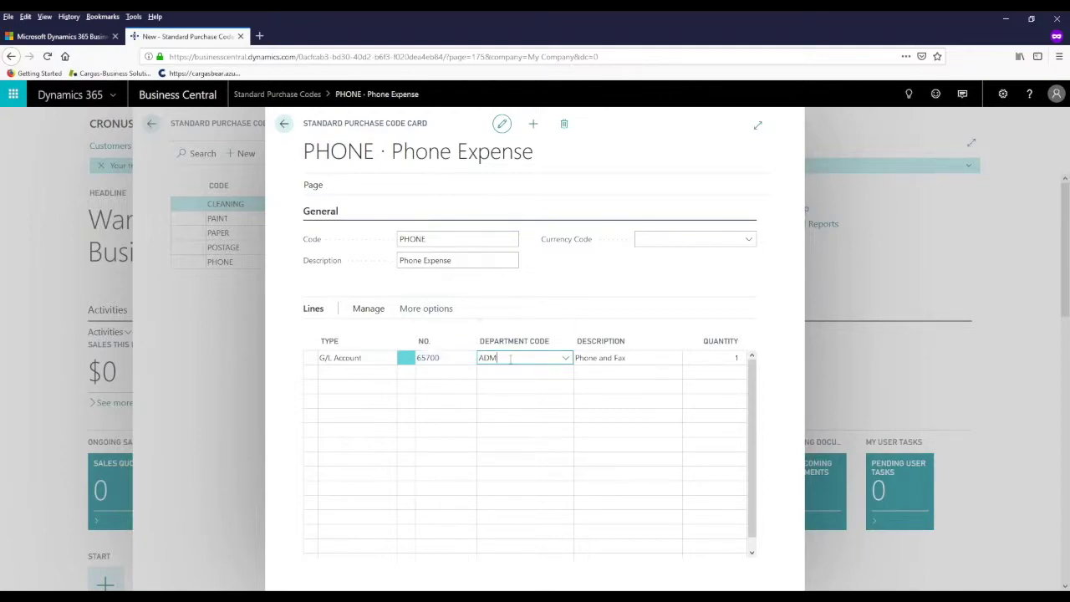
left_click(285, 125)
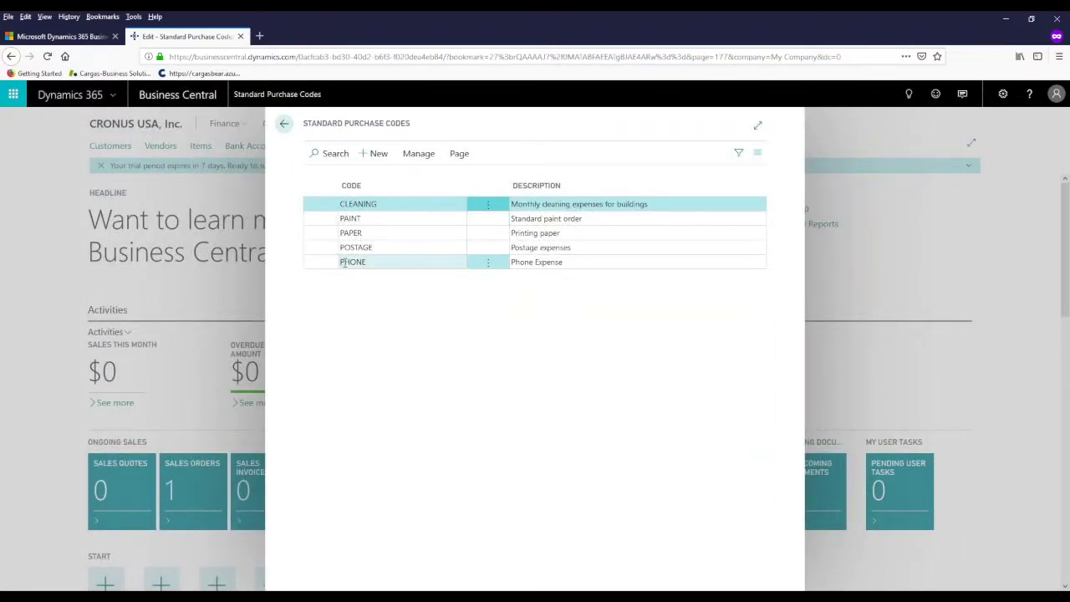
left_click(283, 124)
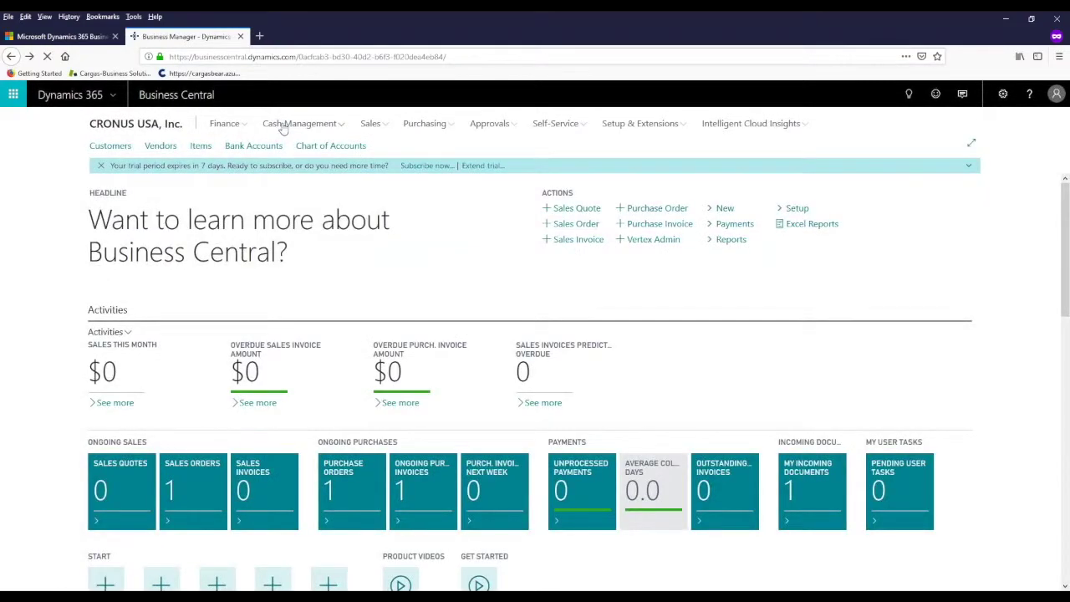
Open the Recurring Purchase Lines of the vendor London Postmaster from the vendor list.
left_click(160, 146)
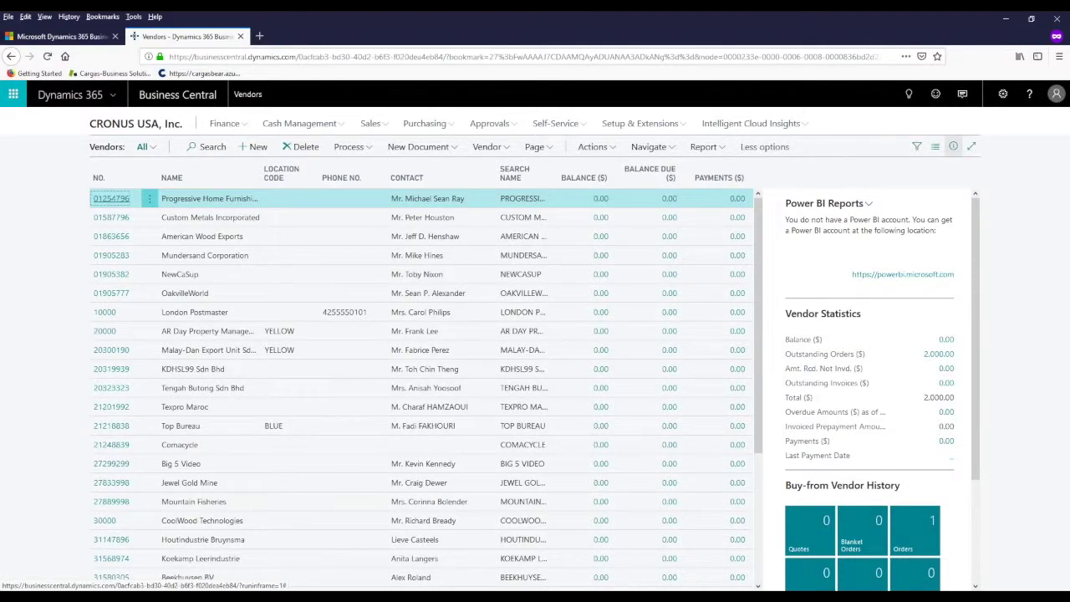
left_click(214, 316)
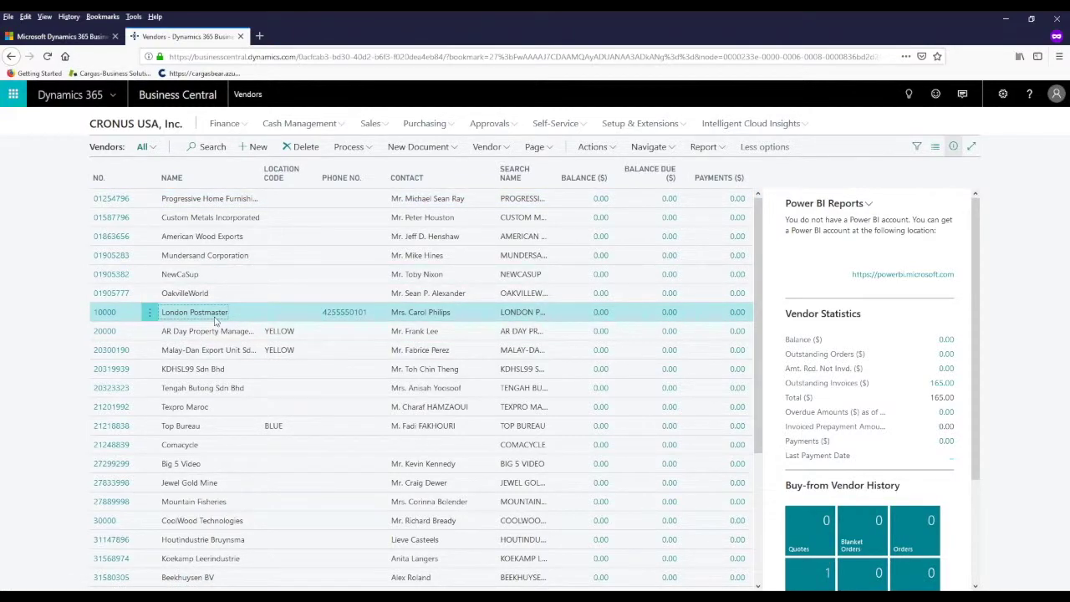
left_click(647, 148)
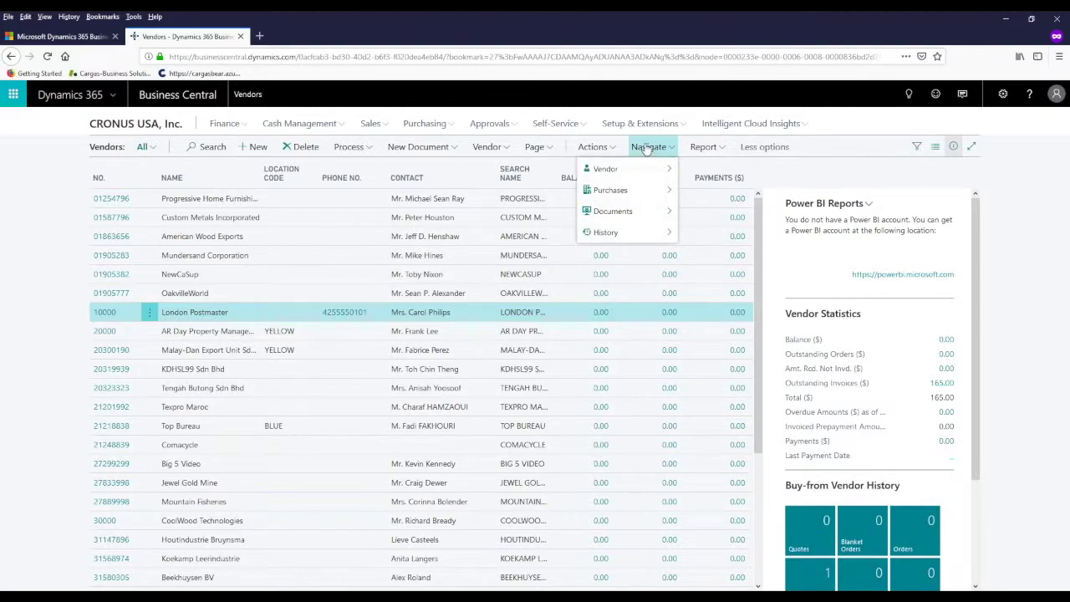
left_click(625, 191)
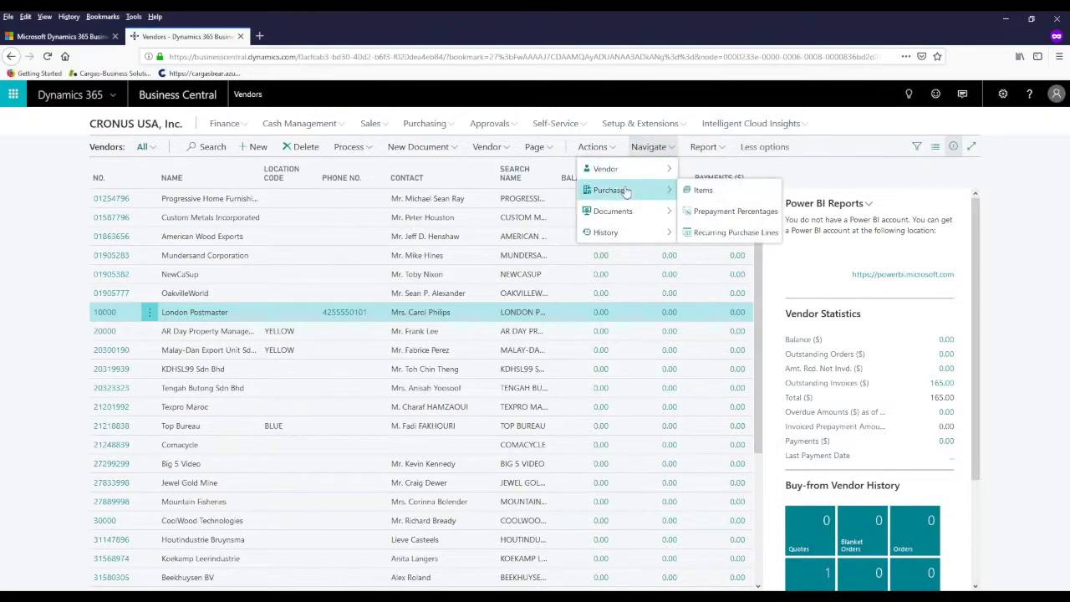
left_click(724, 235)
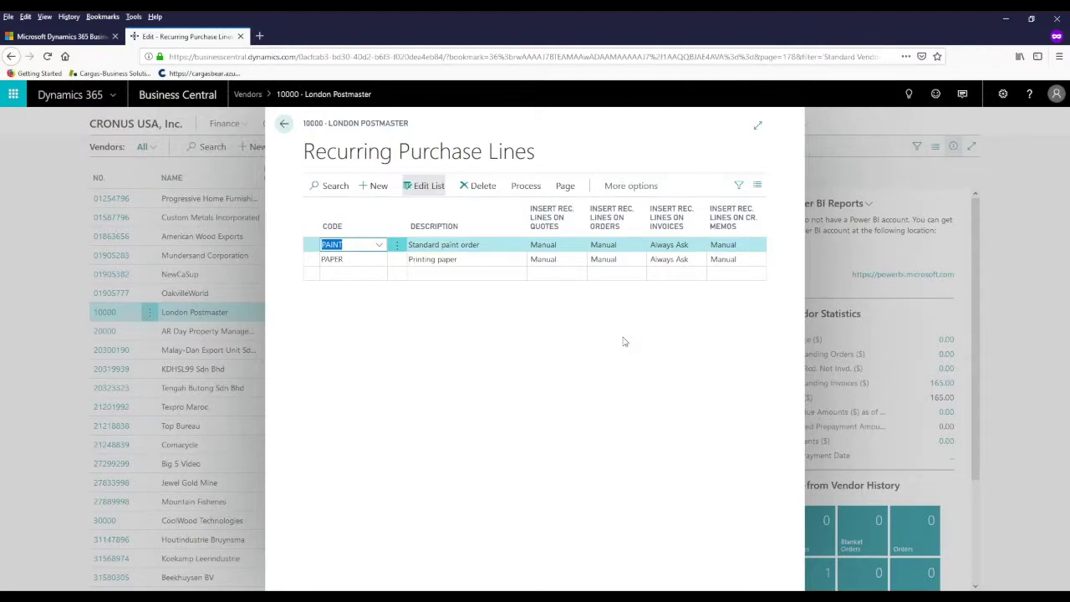
Add the PHONE code to the vendor's recurring lines with Always Ask for insertion on invoices, and close the page.
left_click(343, 274)
left_click(379, 274)
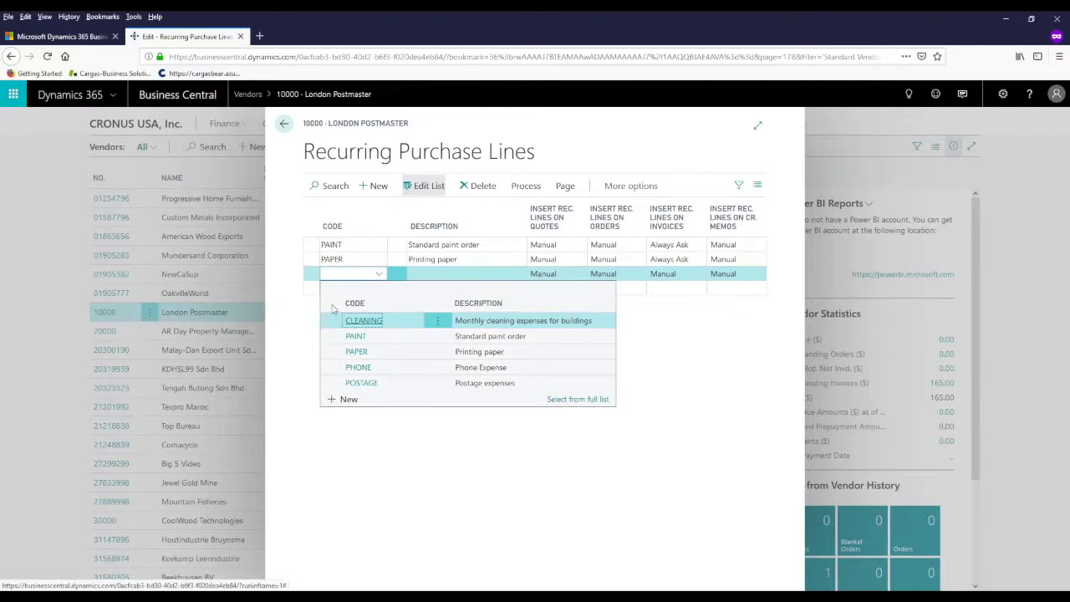
left_click(357, 367)
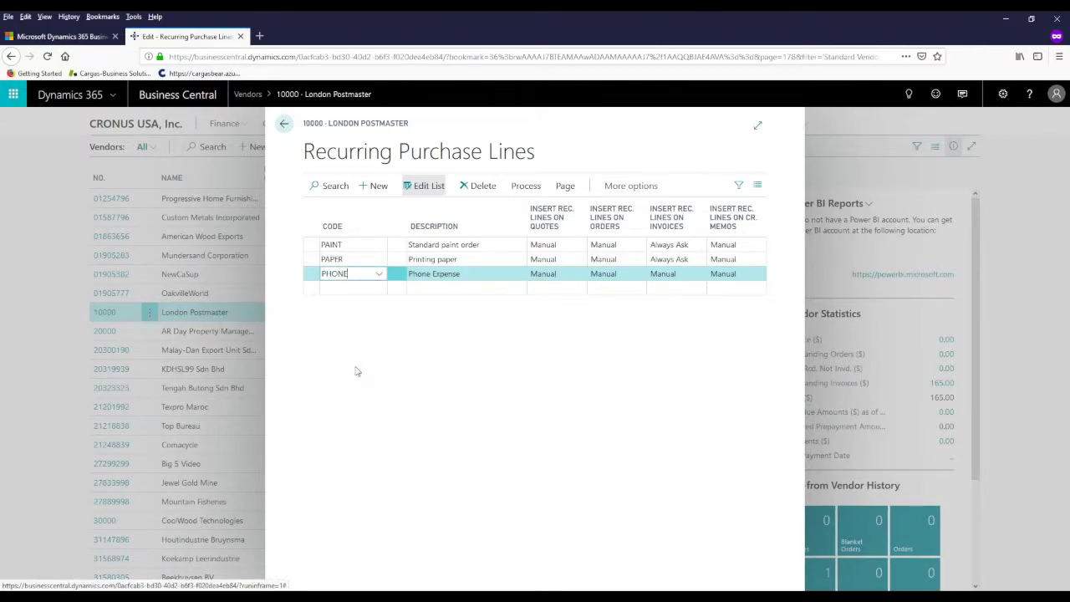
left_click(682, 276)
left_click(669, 311)
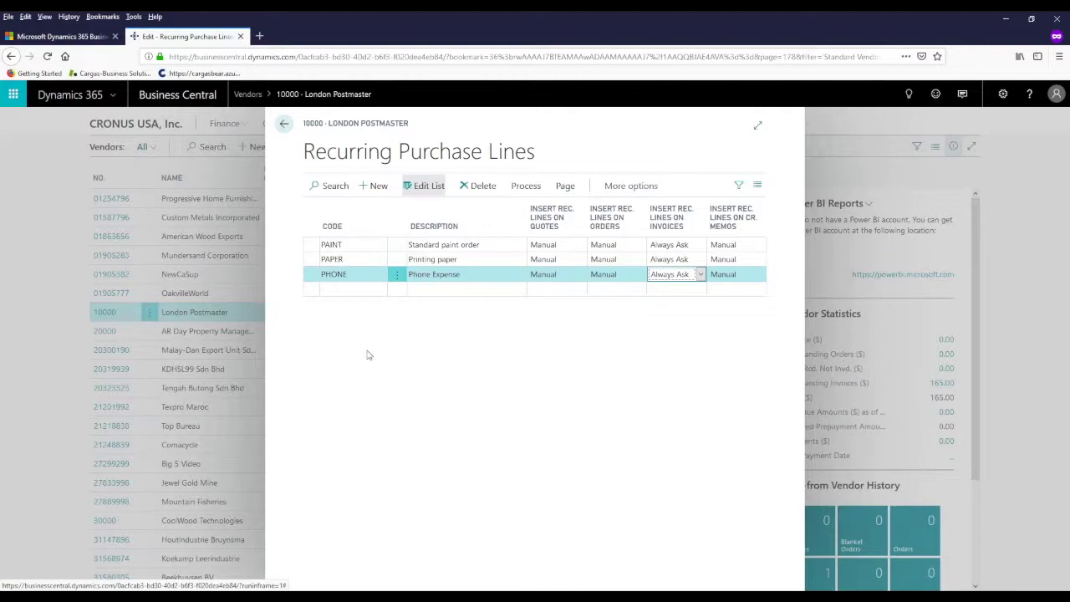
left_click(284, 126)
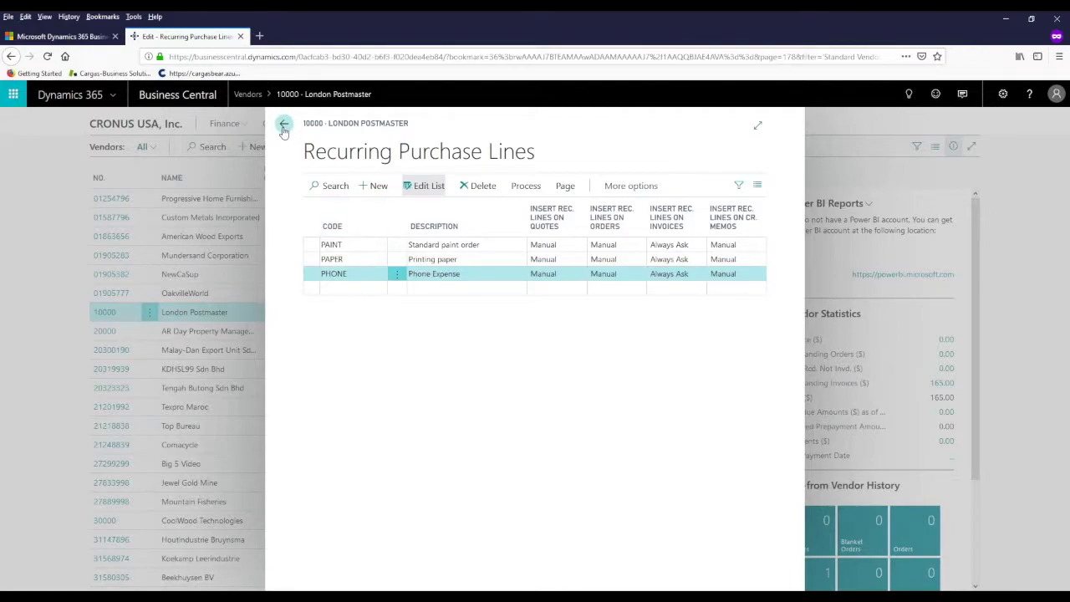
Create a new purchase invoice for London Postmaster and insert the PHONE recurring purchase line.
left_click(416, 148)
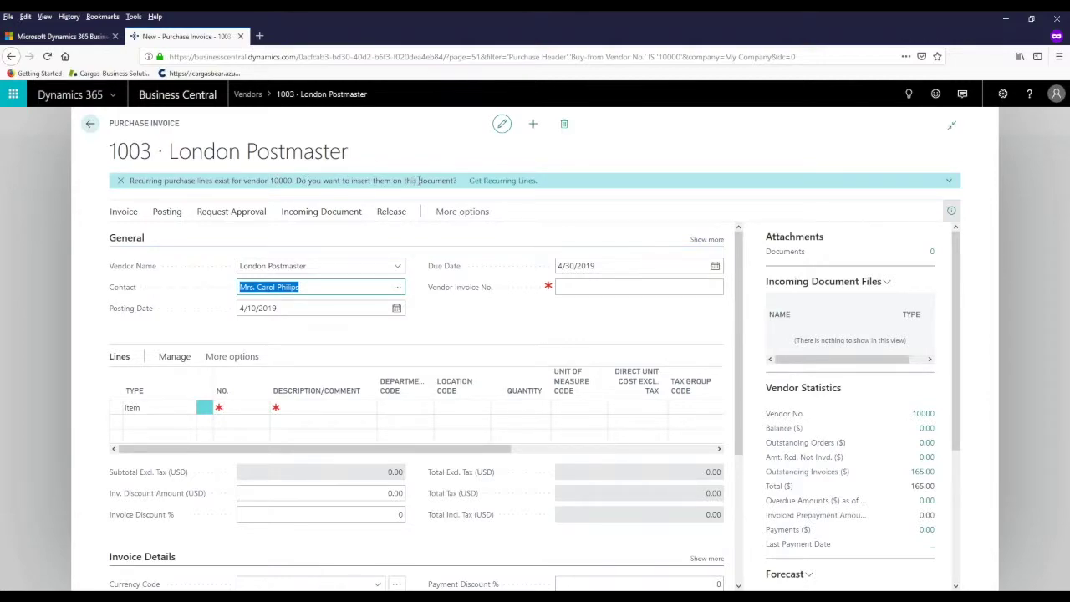
left_click(501, 182)
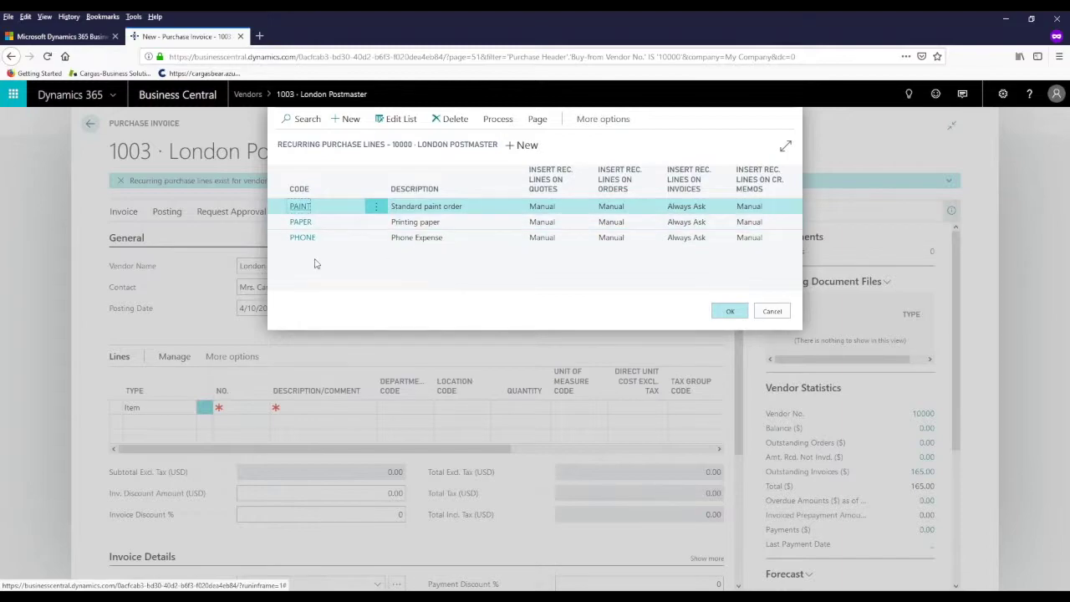
left_click(304, 239)
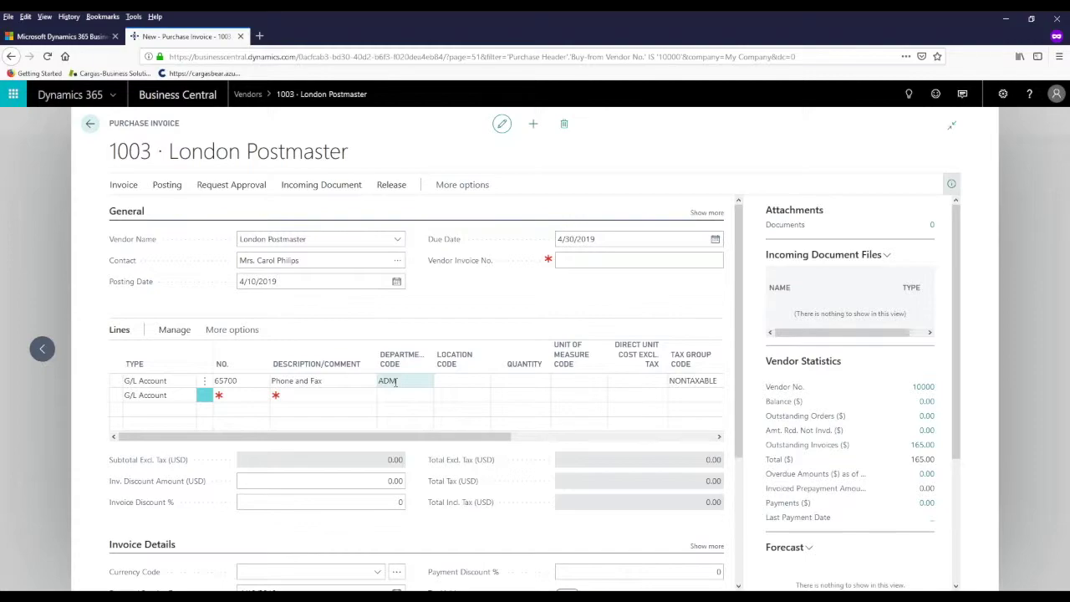
Set the invoice's Phone and Fax line to quantity 1 and direct unit cost 165.
left_click(527, 380)
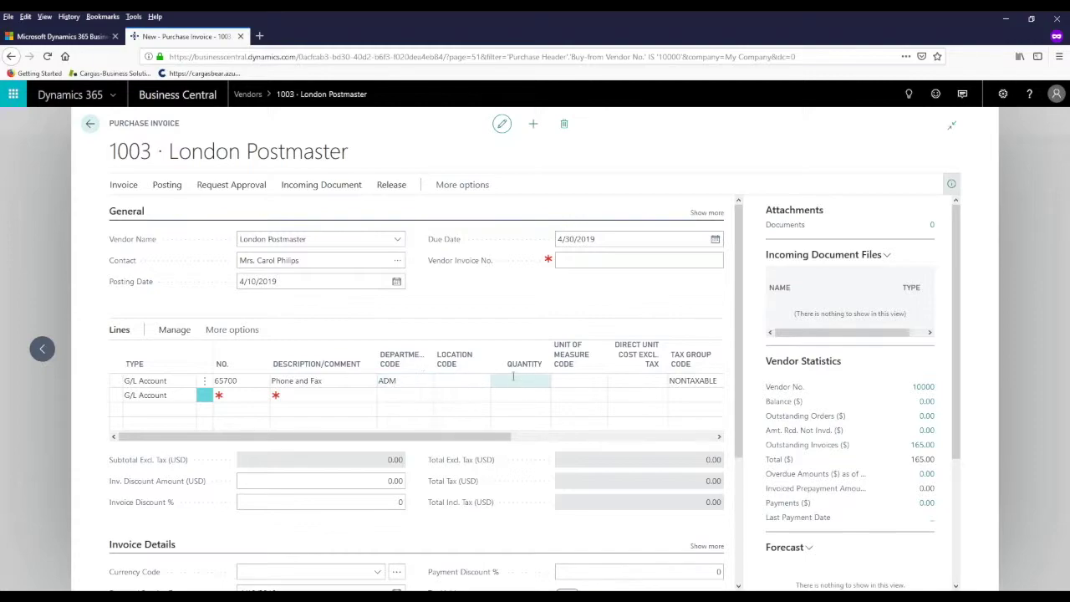
type("1")
left_click(640, 382)
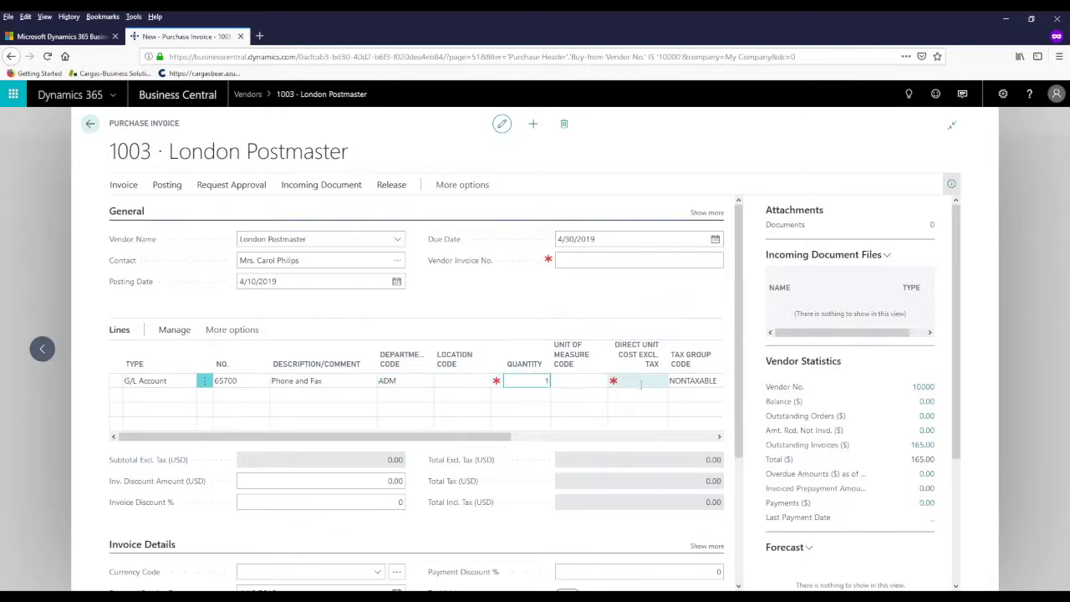
type("165.")
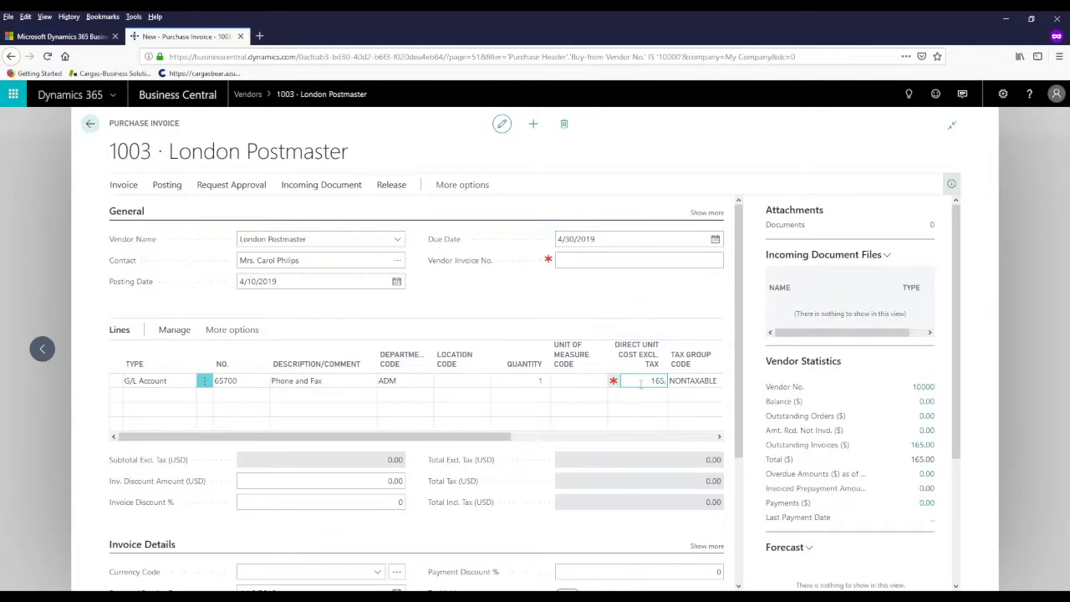
key("Tab")
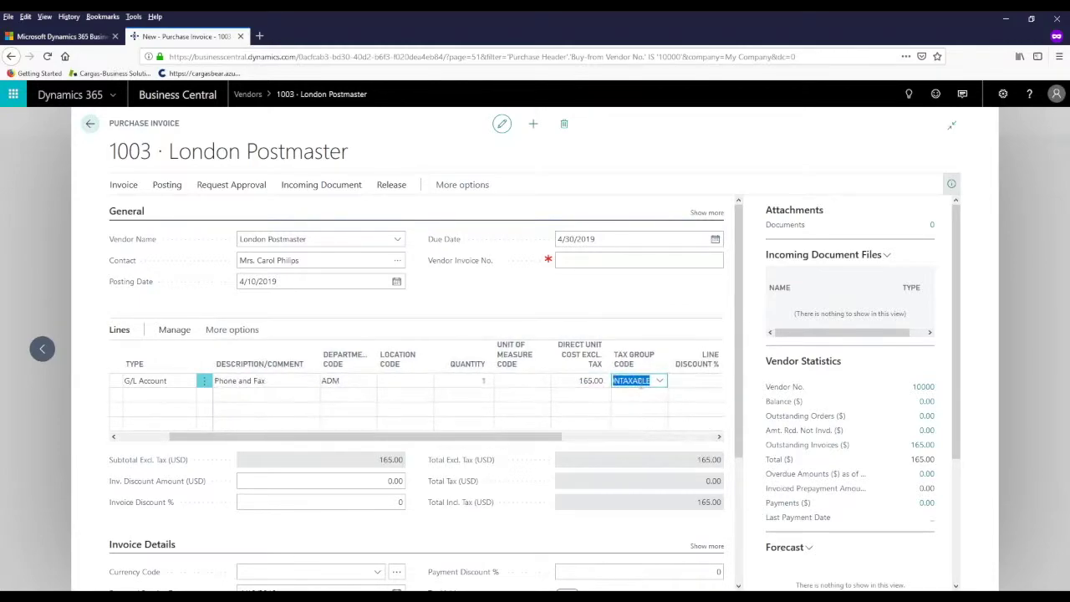